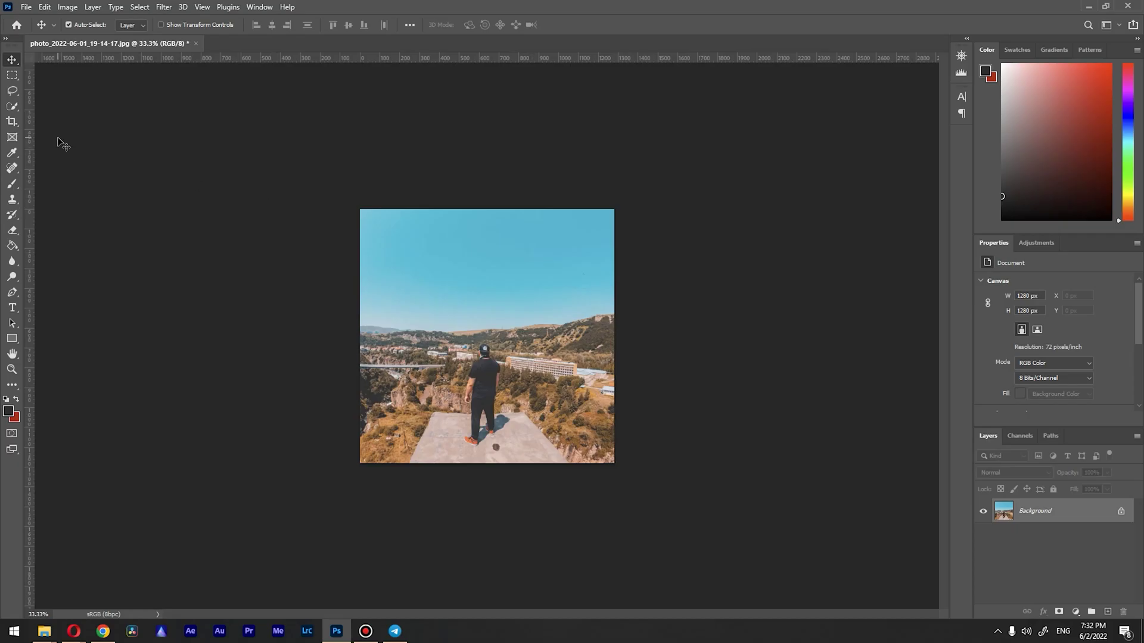
Extend the canvas upward with the Crop tool, adding a transparent strip above the photo
{"action": "left_click", "coordinate": [12, 122]}
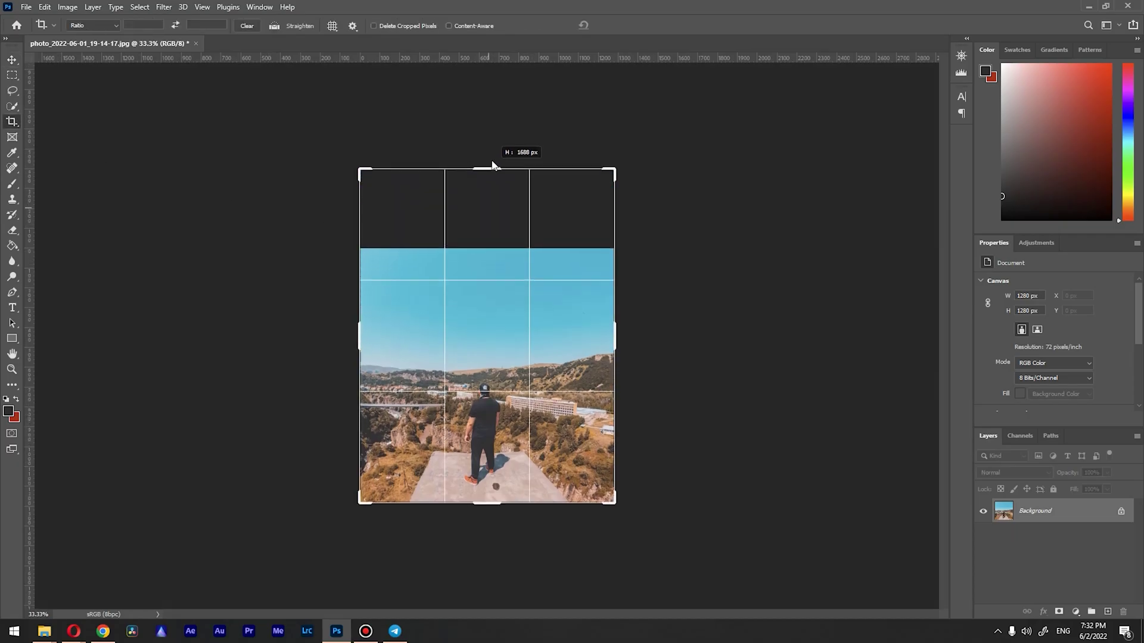
{"action": "left_click_drag", "start_coordinate": [489, 207], "coordinate": [489, 165]}
{"action": "key", "text": "Return"}
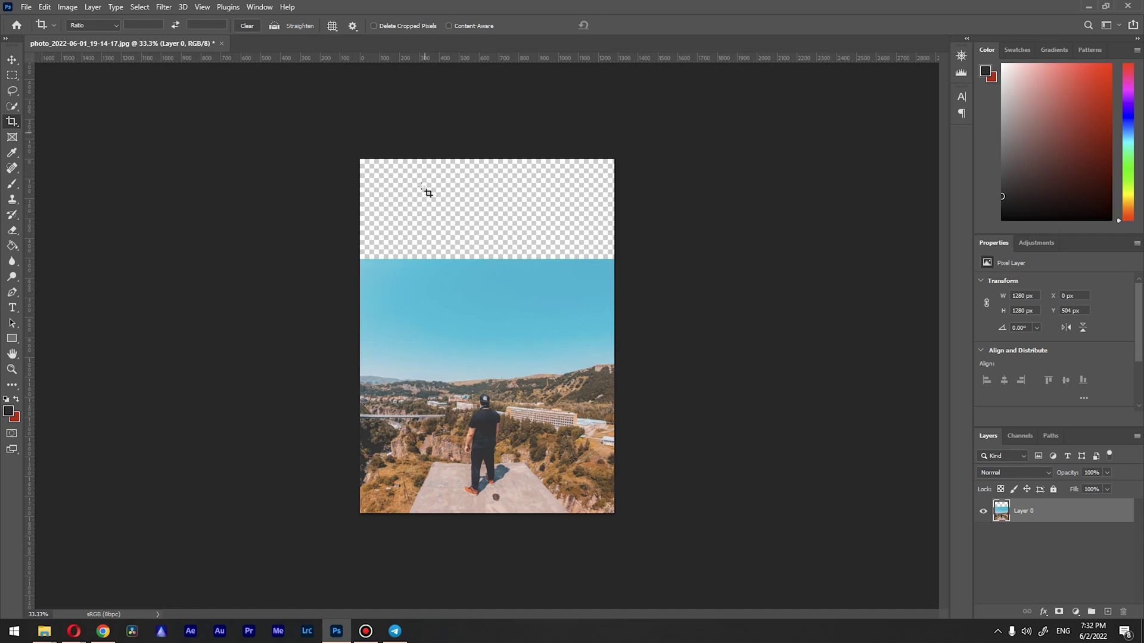
Try stretching the photo upward with Free Transform, then cancel it
{"action": "key", "text": "v"}
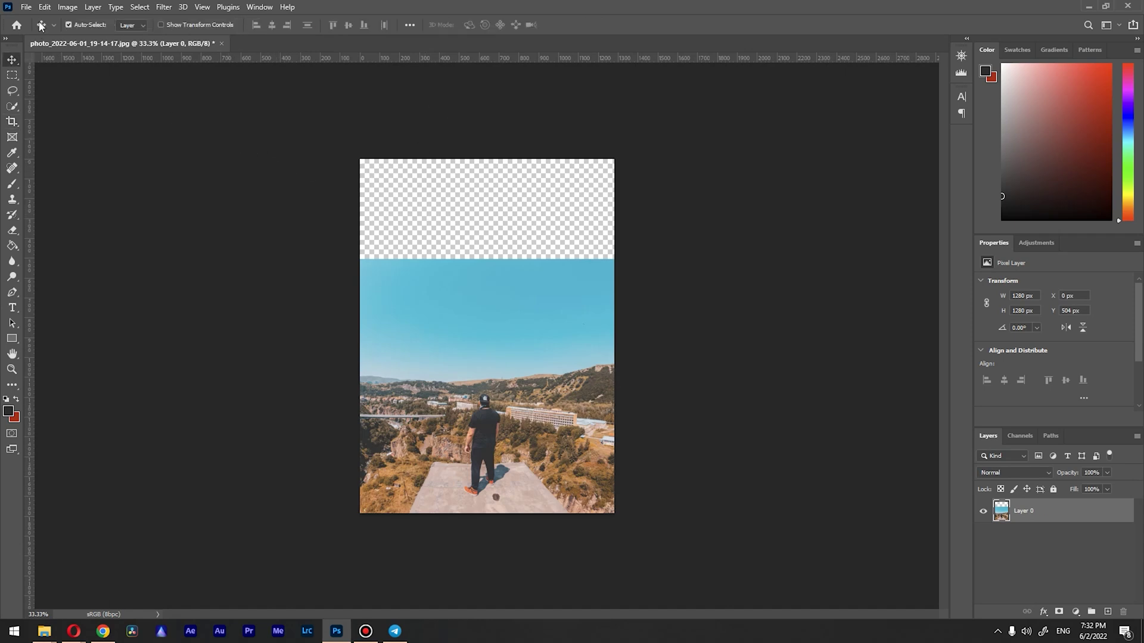
{"action": "left_click", "coordinate": [44, 7]}
{"action": "left_click", "coordinate": [106, 265]}
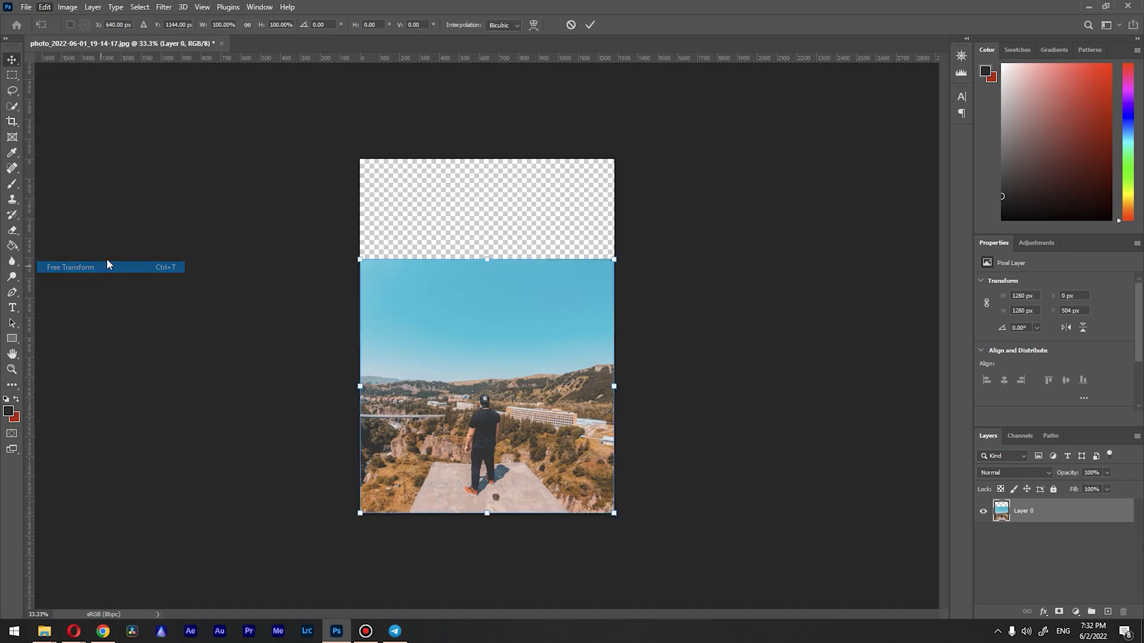
{"action": "left_click_drag", "start_coordinate": [487, 244], "coordinate": [488, 143]}
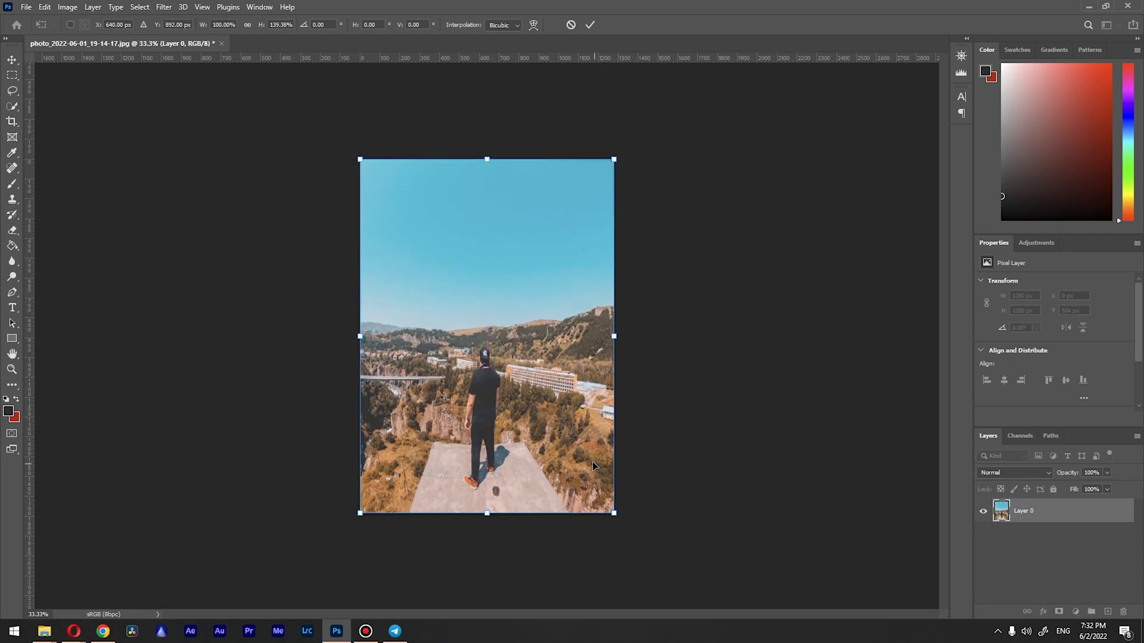
{"action": "key", "text": "Escape"}
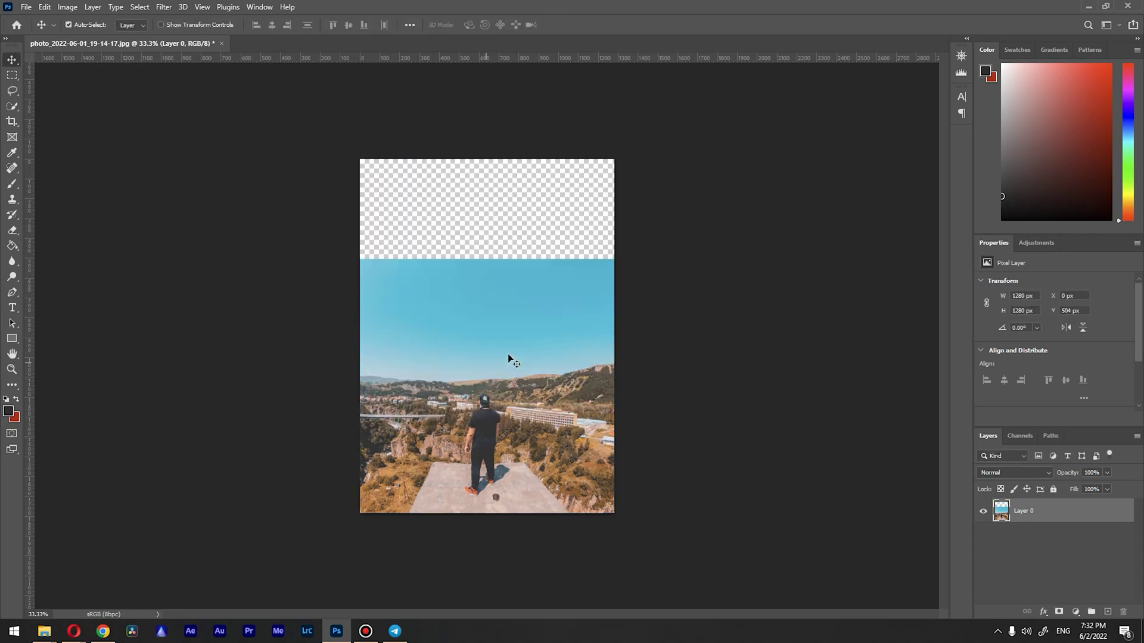
{"action": "left_click", "coordinate": [16, 109]}
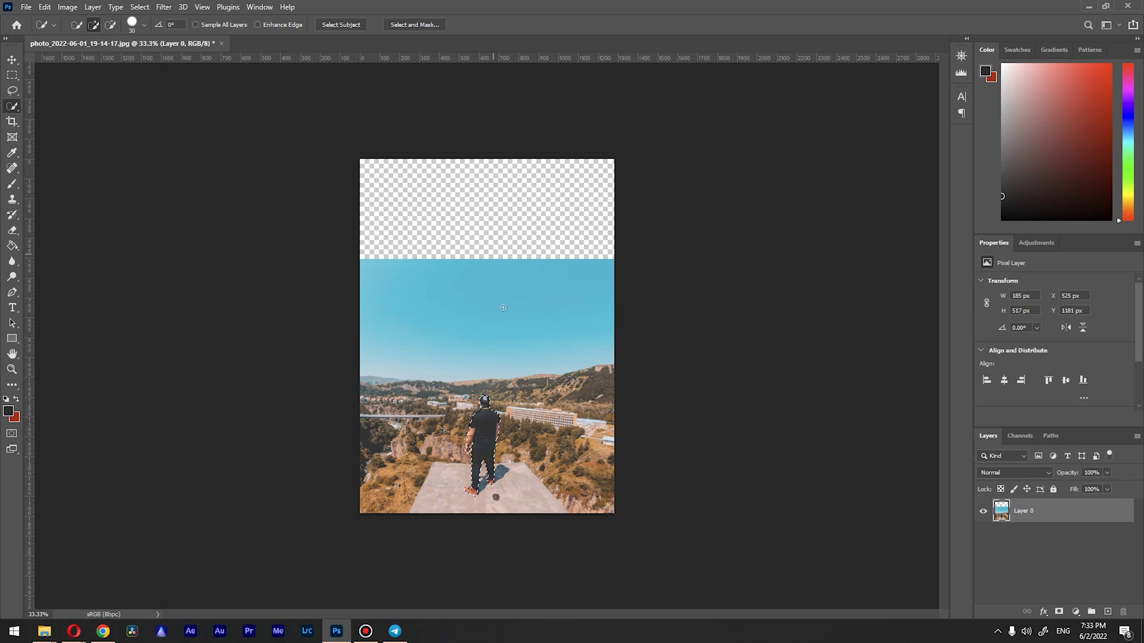
Zoom in close on the man's selection edges, then fit the whole image on screen
{"action": "left_click", "coordinate": [12, 369]}
{"action": "mouse_move", "coordinate": [489, 405]}
{"action": "left_mouse_down"}
{"action": "mouse_move", "coordinate": [487, 273]}
{"action": "mouse_move", "coordinate": [523, 366]}
{"action": "left_mouse_up"}
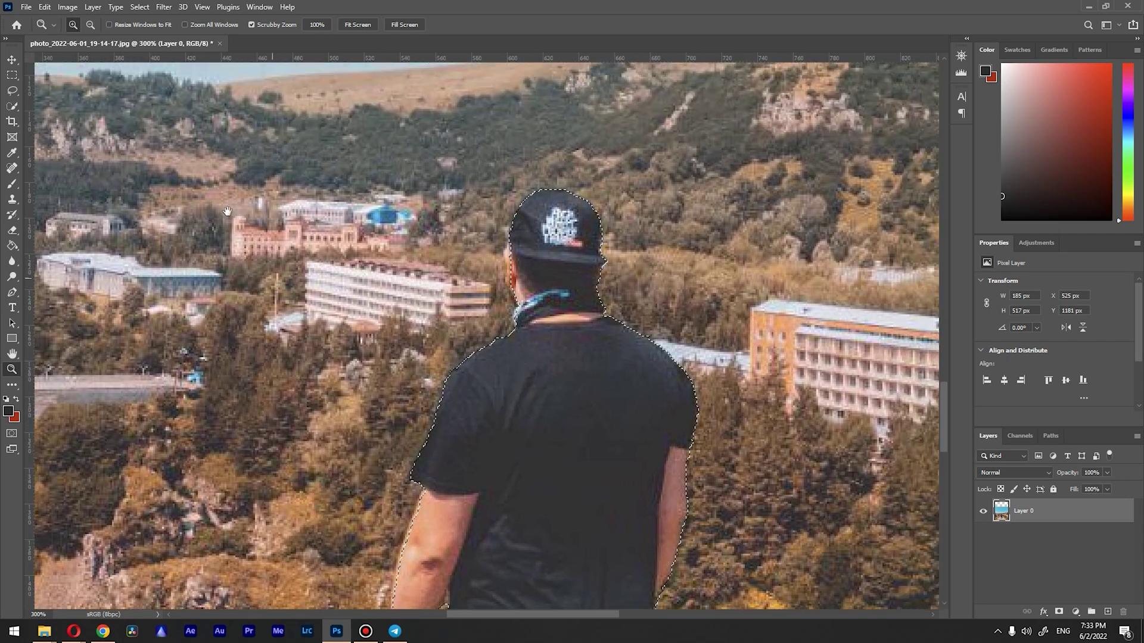
{"action": "right_click", "coordinate": [259, 202]}
{"action": "left_click", "coordinate": [286, 206]}
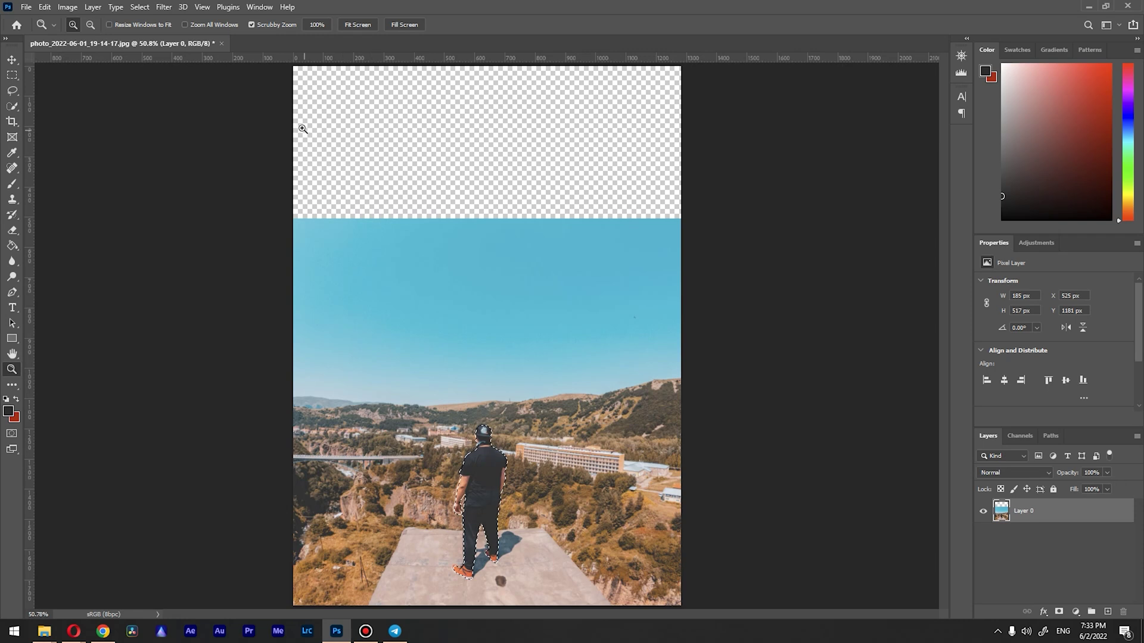
{"action": "left_click", "coordinate": [140, 7]}
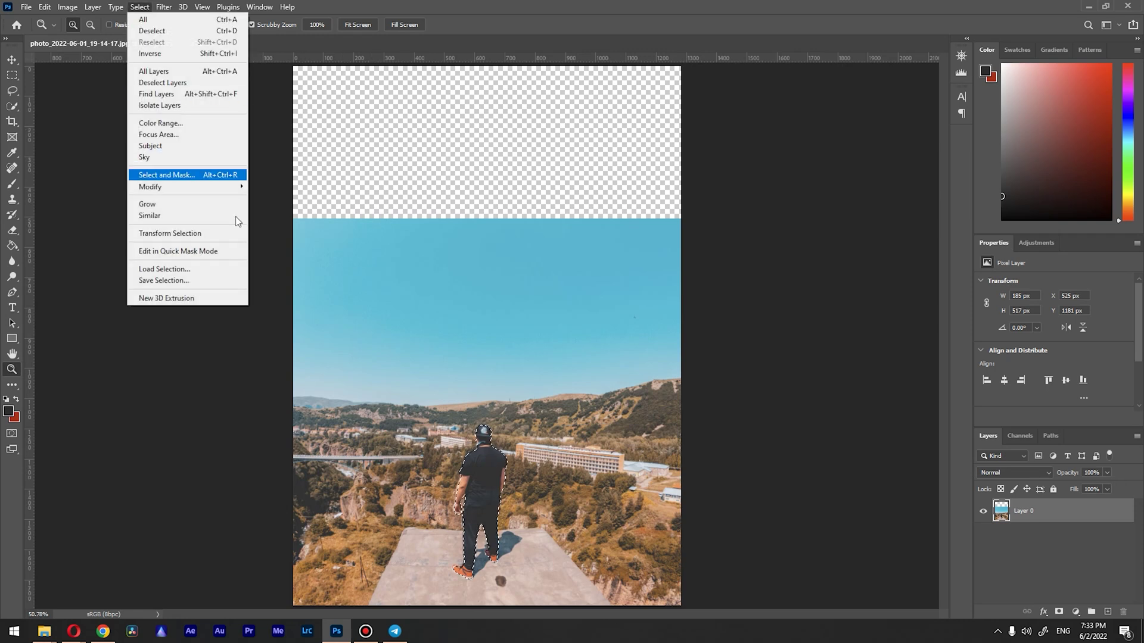
Save the man's selection as a channel named 'myself' and zoom out to the whole photo
{"action": "left_click", "coordinate": [219, 280]}
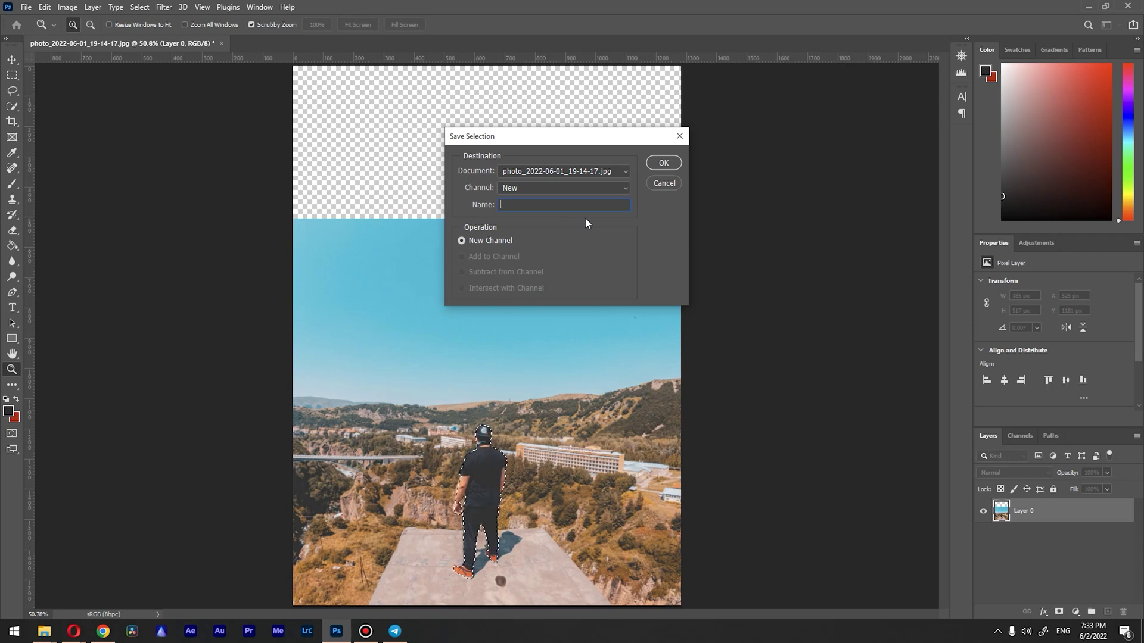
{"action": "type", "text": "myself"}
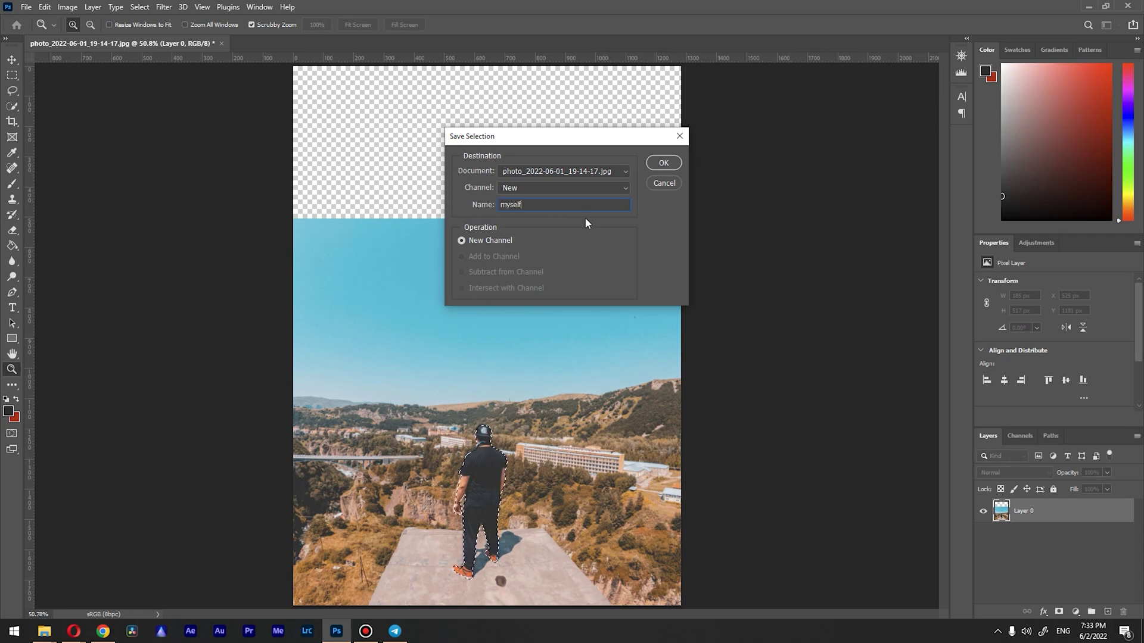
{"action": "key", "text": "Return"}
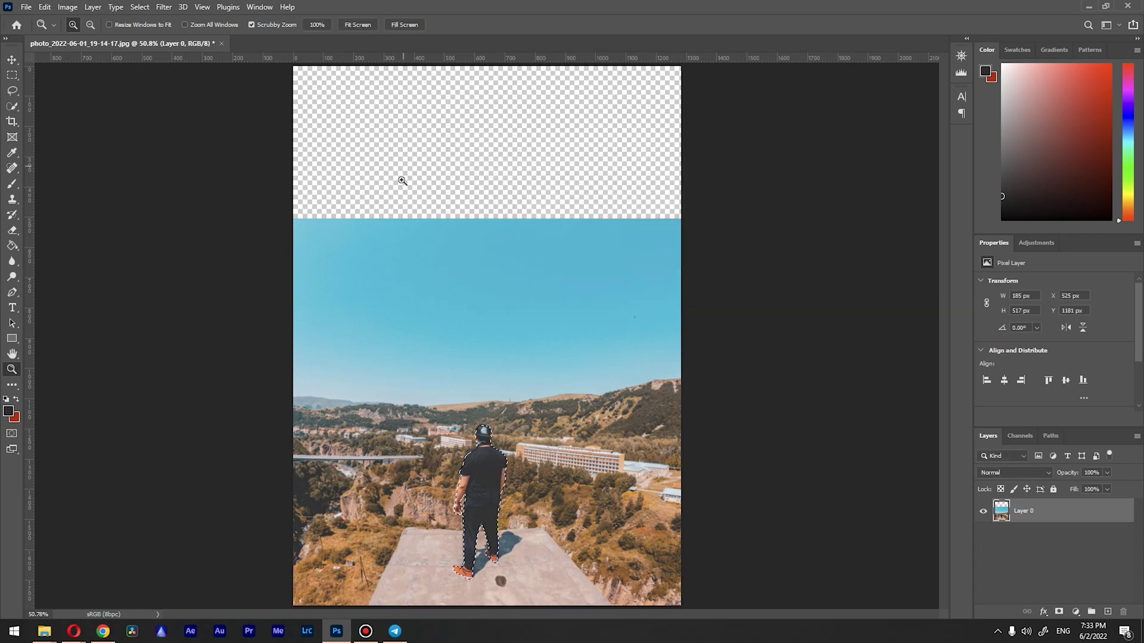
{"action": "right_click", "coordinate": [404, 180]}
{"action": "left_click", "coordinate": [433, 243]}
{"action": "right_click", "coordinate": [440, 244]}
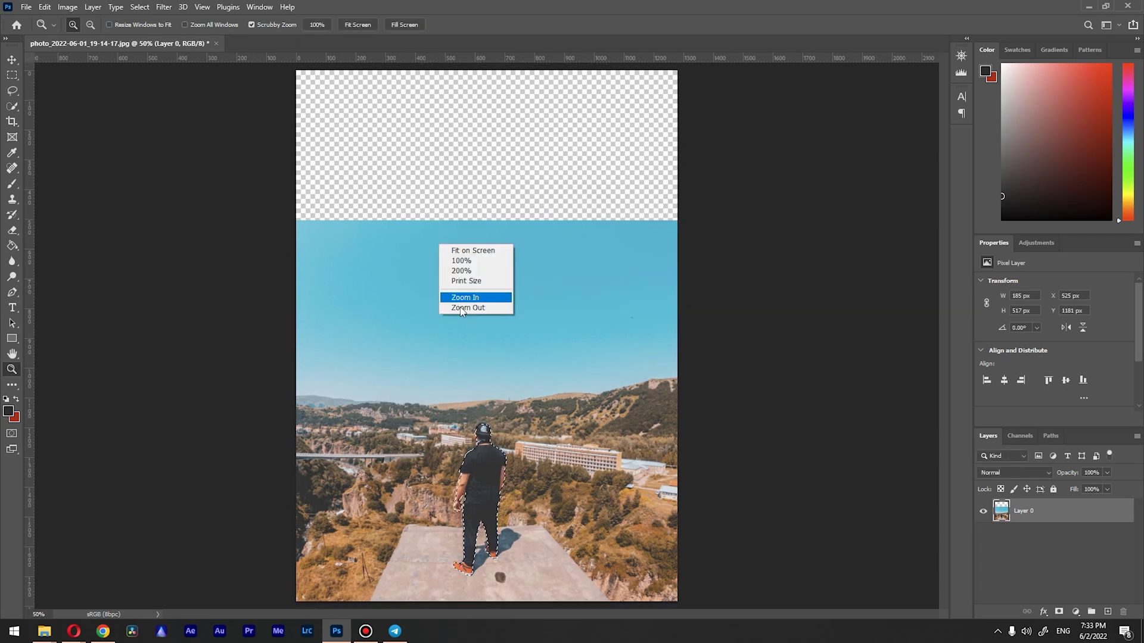
{"action": "left_click", "coordinate": [462, 309]}
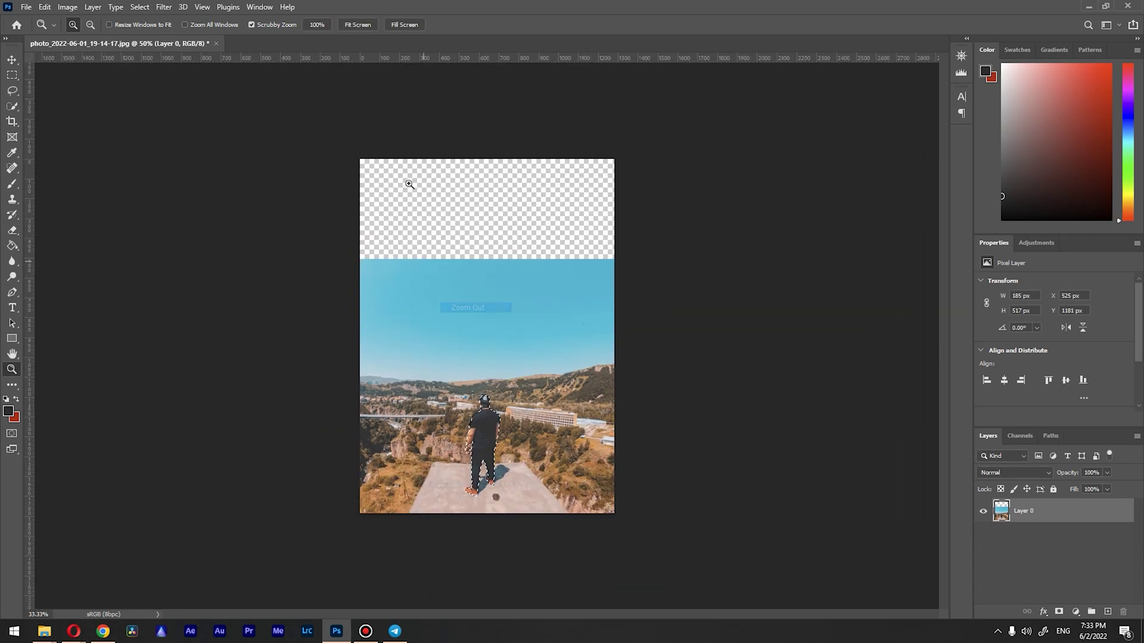
Deselect the man
{"action": "left_click", "coordinate": [140, 6]}
{"action": "left_click", "coordinate": [148, 32]}
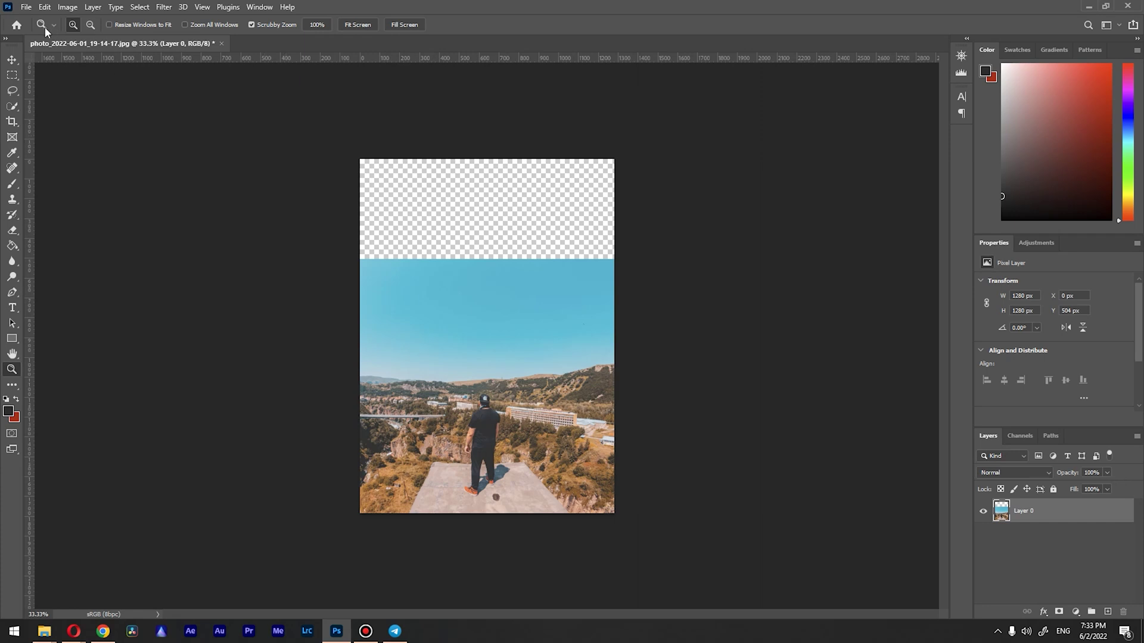
{"action": "left_click", "coordinate": [43, 8]}
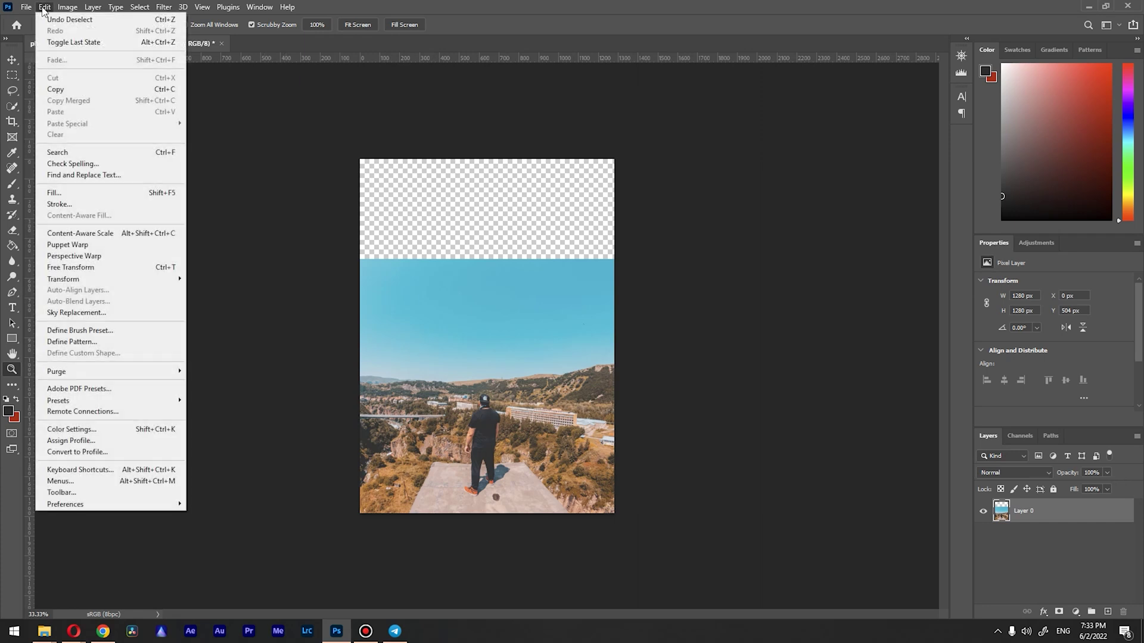
Start Content-Aware Scale and set Protect to the 'myself' channel
{"action": "left_click", "coordinate": [124, 235]}
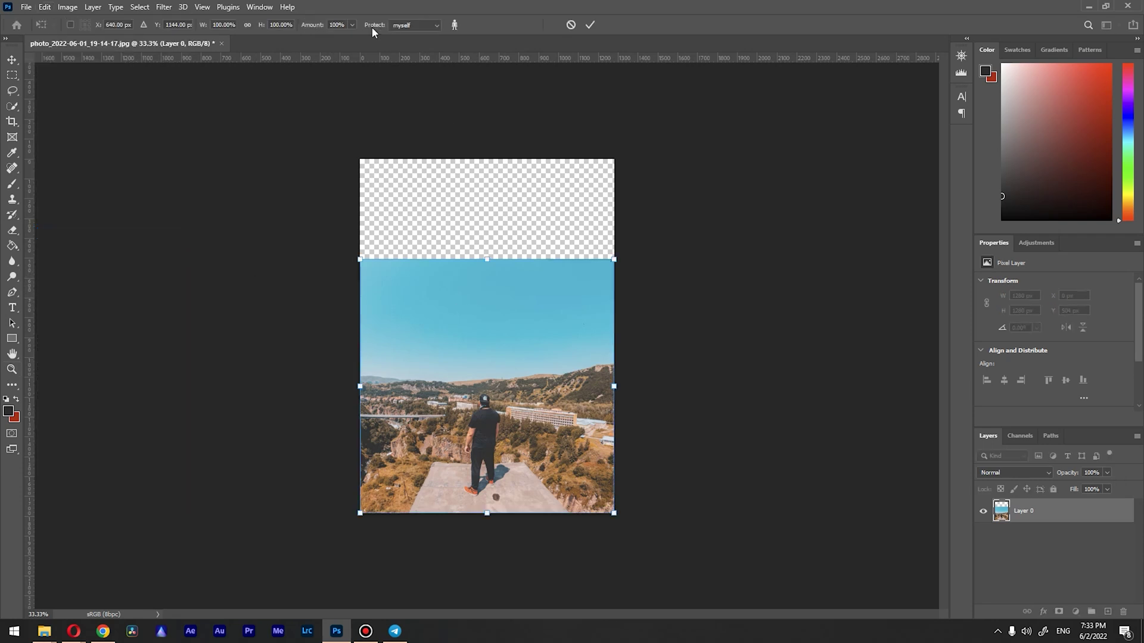
{"action": "left_click", "coordinate": [401, 26]}
{"action": "left_click", "coordinate": [427, 27]}
{"action": "left_click", "coordinate": [406, 35]}
Stretch the photo's top edge up to the canvas top and commit the scale
{"action": "left_click_drag", "start_coordinate": [487, 260], "coordinate": [489, 423]}
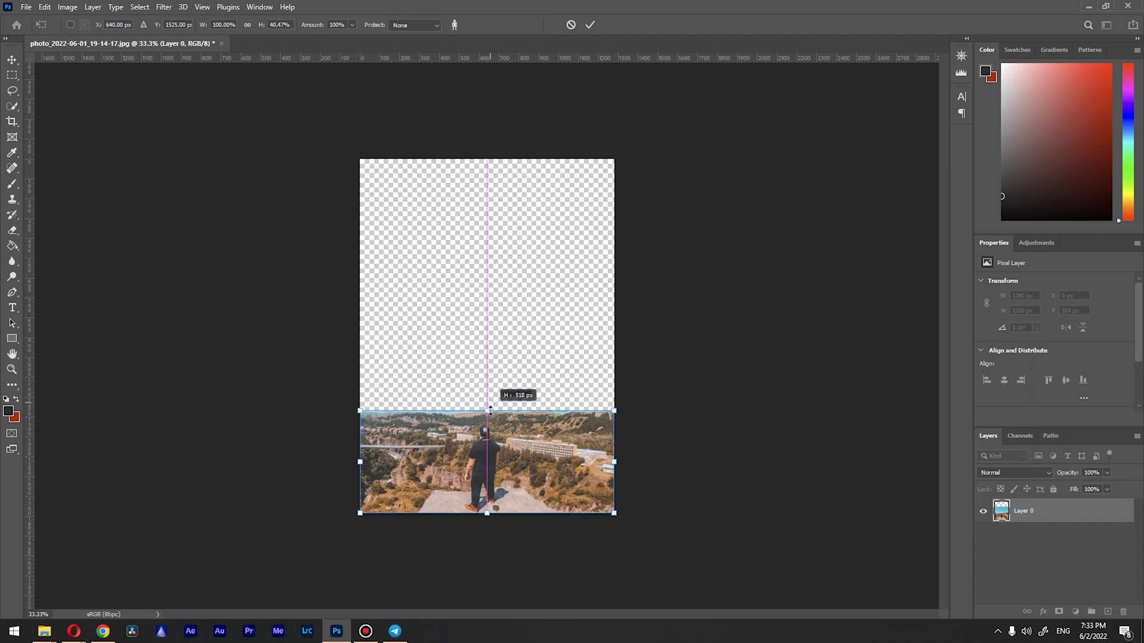
{"action": "left_click_drag", "start_coordinate": [489, 424], "coordinate": [489, 426]}
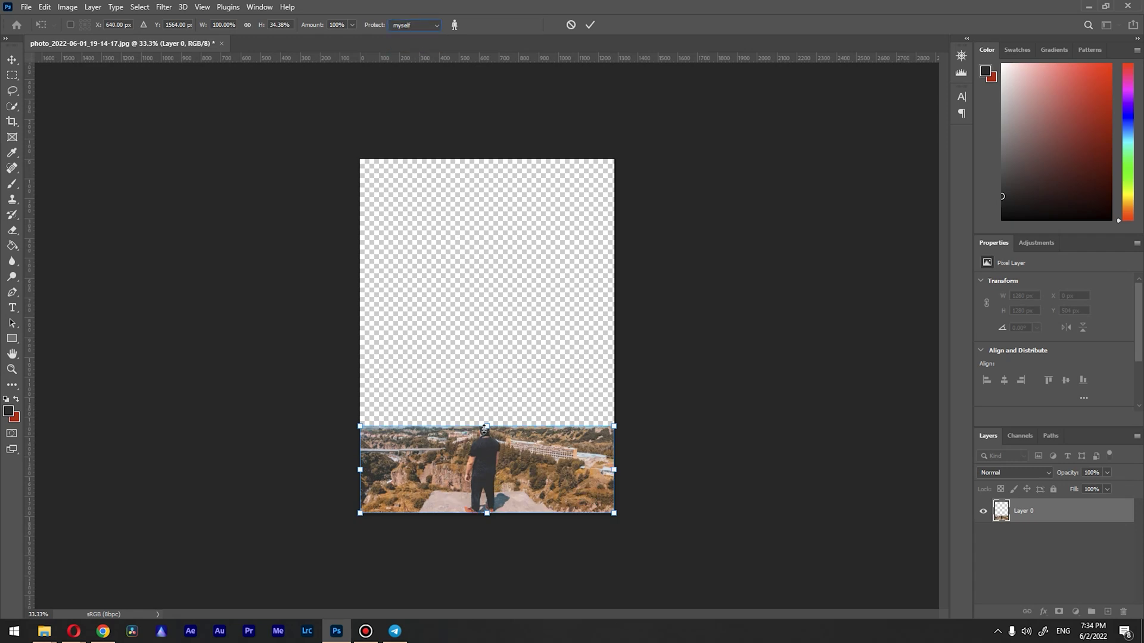
{"action": "left_click_drag", "start_coordinate": [488, 424], "coordinate": [489, 366]}
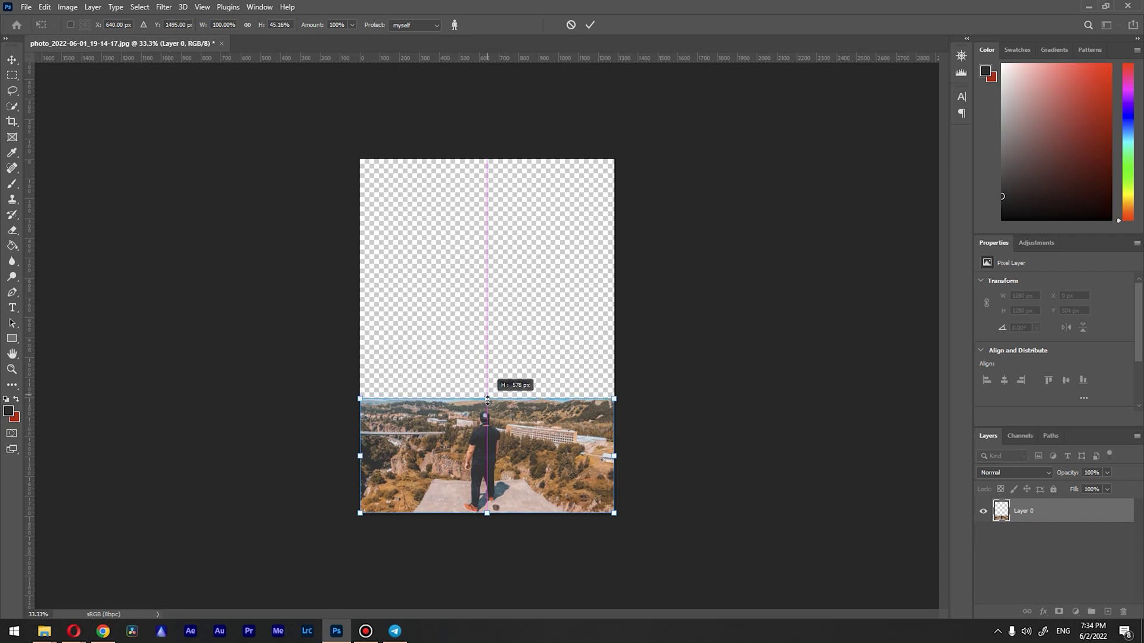
{"action": "left_click_drag", "start_coordinate": [489, 364], "coordinate": [488, 400]}
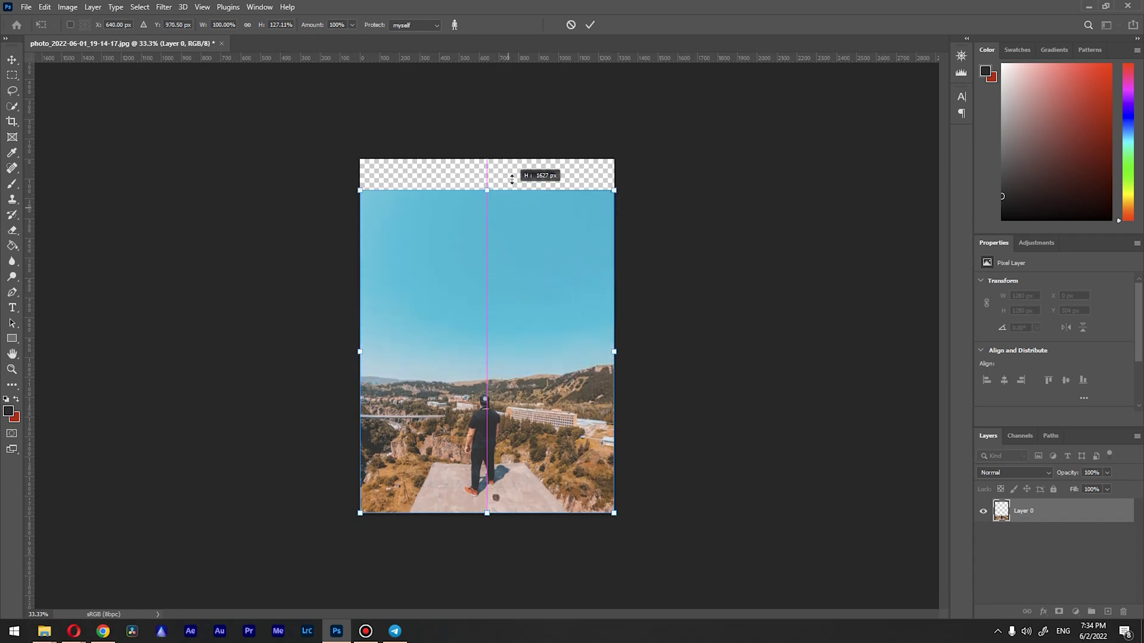
{"action": "left_click_drag", "start_coordinate": [489, 388], "coordinate": [488, 159]}
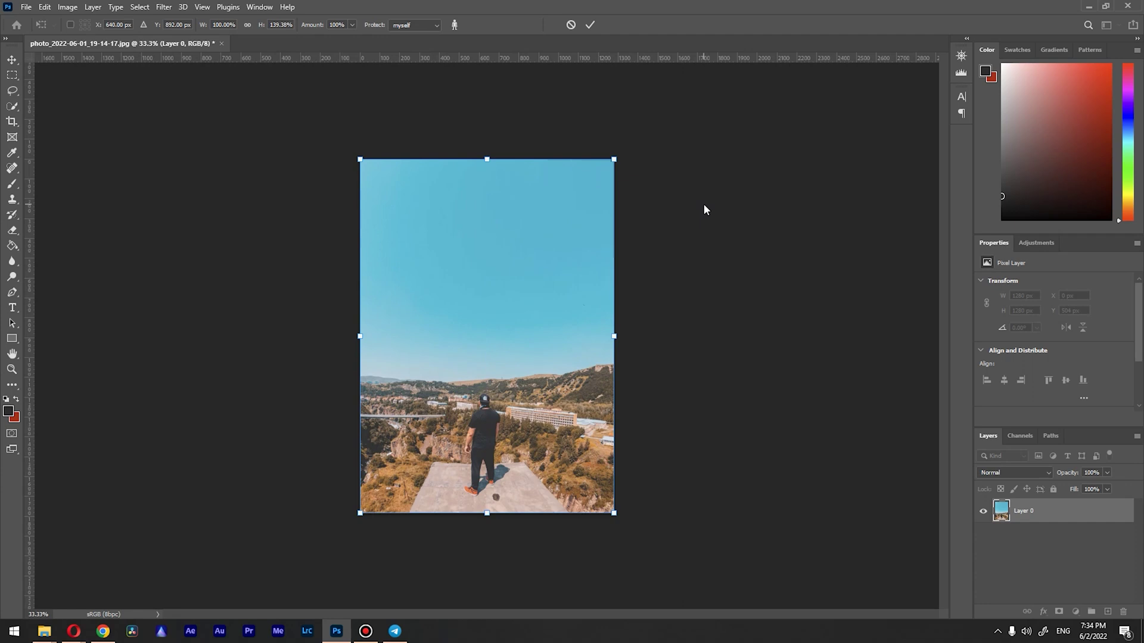
{"action": "key", "text": "Return"}
Zoom in to inspect the stretched sky, then fit the whole image on screen
{"action": "key", "text": "z"}
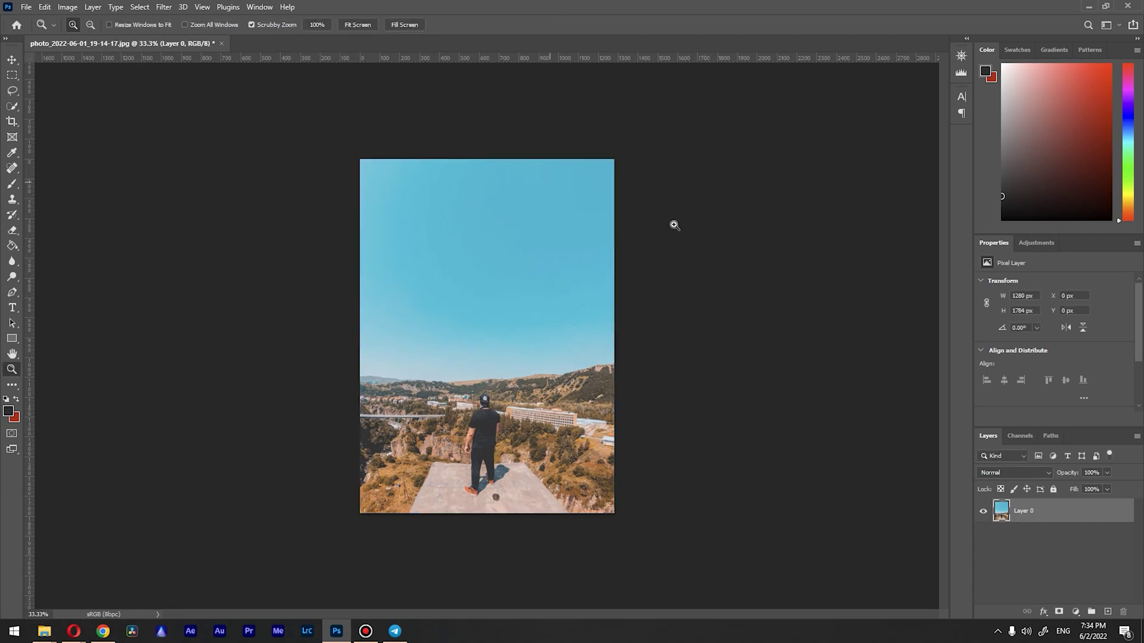
{"action": "mouse_move", "coordinate": [519, 265]}
{"action": "left_mouse_down"}
{"action": "mouse_move", "coordinate": [497, 264]}
{"action": "mouse_move", "coordinate": [411, 326]}
{"action": "mouse_move", "coordinate": [550, 354]}
{"action": "mouse_move", "coordinate": [500, 296]}
{"action": "left_mouse_up"}
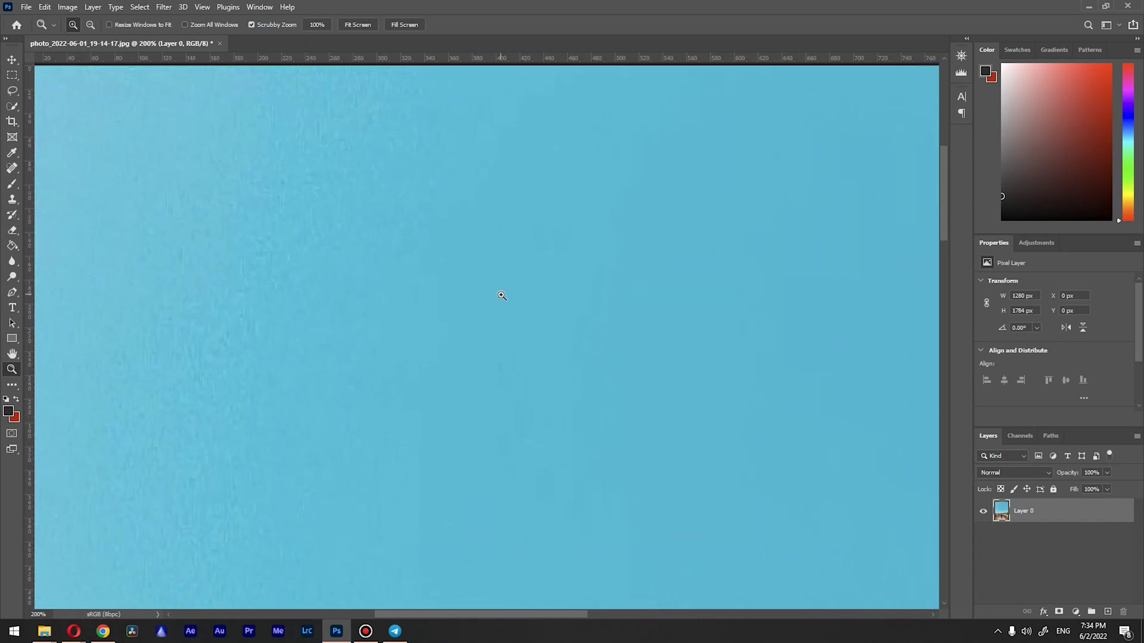
{"action": "right_click", "coordinate": [500, 296]}
{"action": "left_click", "coordinate": [536, 302]}
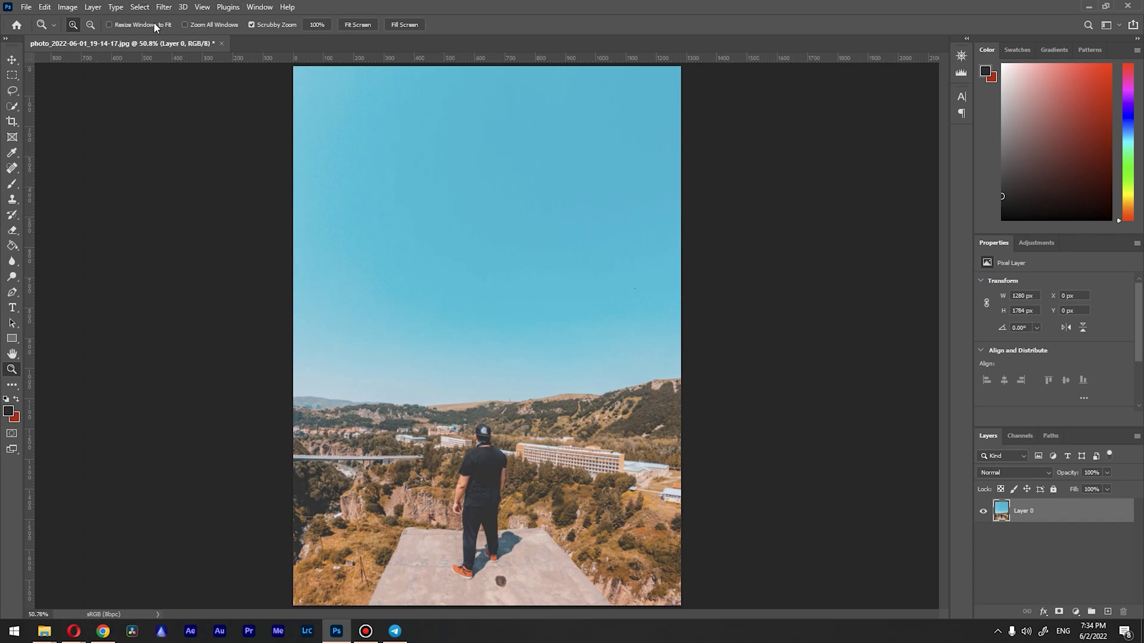
{"action": "left_click", "coordinate": [164, 8]}
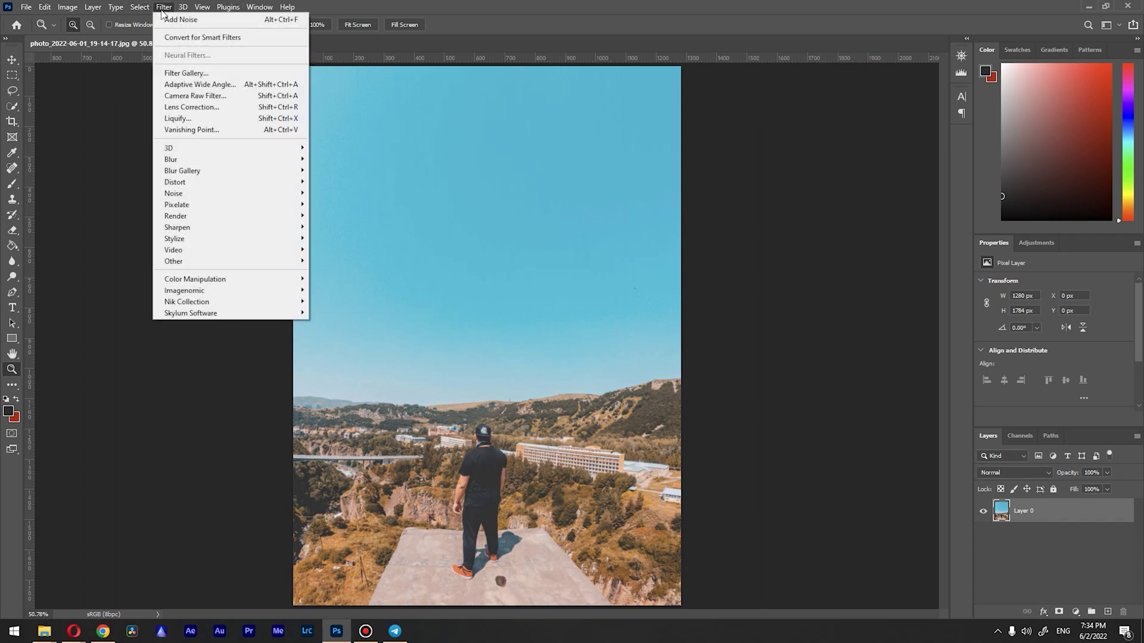
Add 5.35% Uniform monochromatic noise to the photo and zoom in on the grain
{"action": "left_click", "coordinate": [325, 194]}
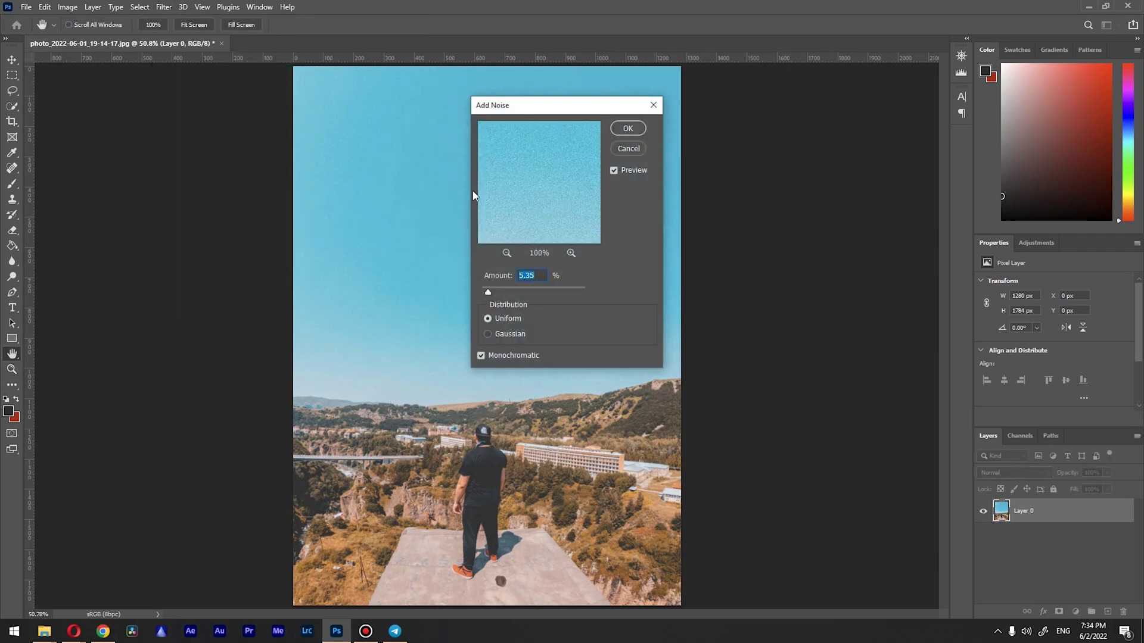
{"action": "left_click", "coordinate": [629, 131]}
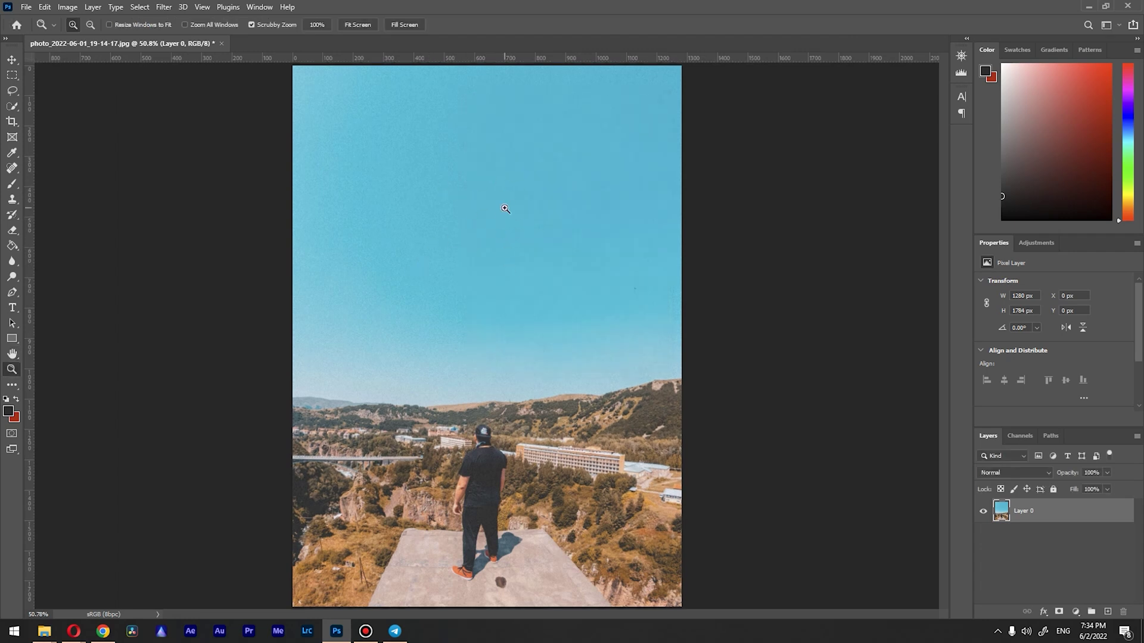
{"action": "left_click", "coordinate": [503, 212]}
{"action": "left_click", "coordinate": [466, 238]}
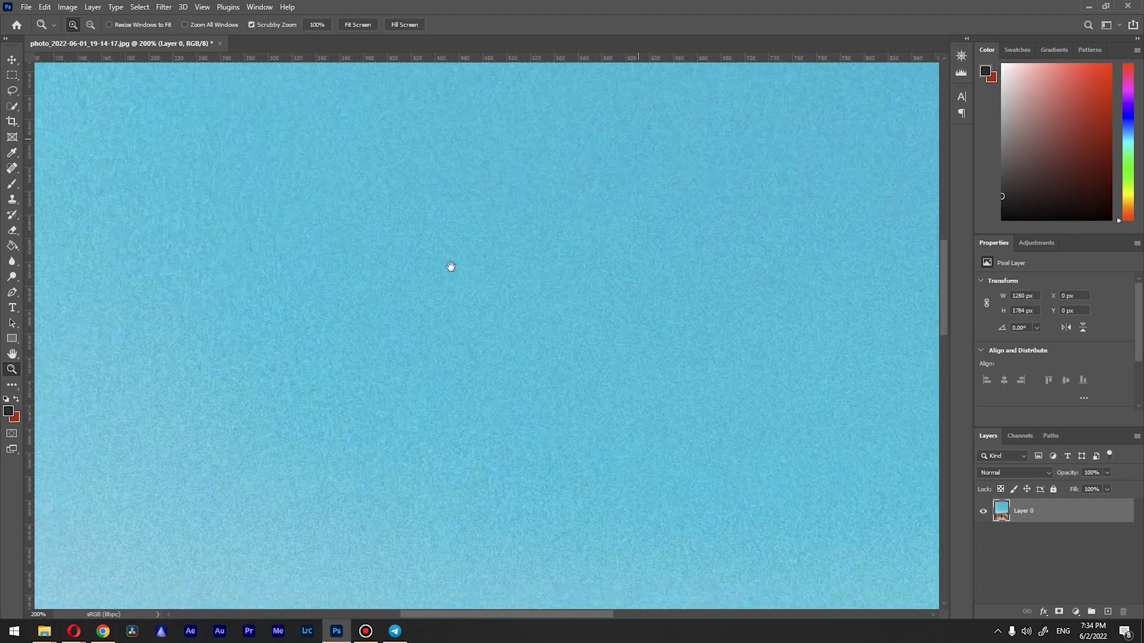
{"action": "scroll", "coordinate": [453, 265], "scroll_direction": "down", "scroll_amount": 3}
{"action": "scroll", "coordinate": [516, 271], "scroll_direction": "down", "scroll_amount": 3}
{"action": "mouse_move", "coordinate": [437, 285]}
{"action": "left_mouse_down"}
{"action": "mouse_move", "coordinate": [668, 301]}
{"action": "mouse_move", "coordinate": [672, 340]}
{"action": "mouse_move", "coordinate": [575, 294]}
{"action": "mouse_move", "coordinate": [478, 299]}
{"action": "mouse_move", "coordinate": [478, 220]}
{"action": "left_mouse_up"}
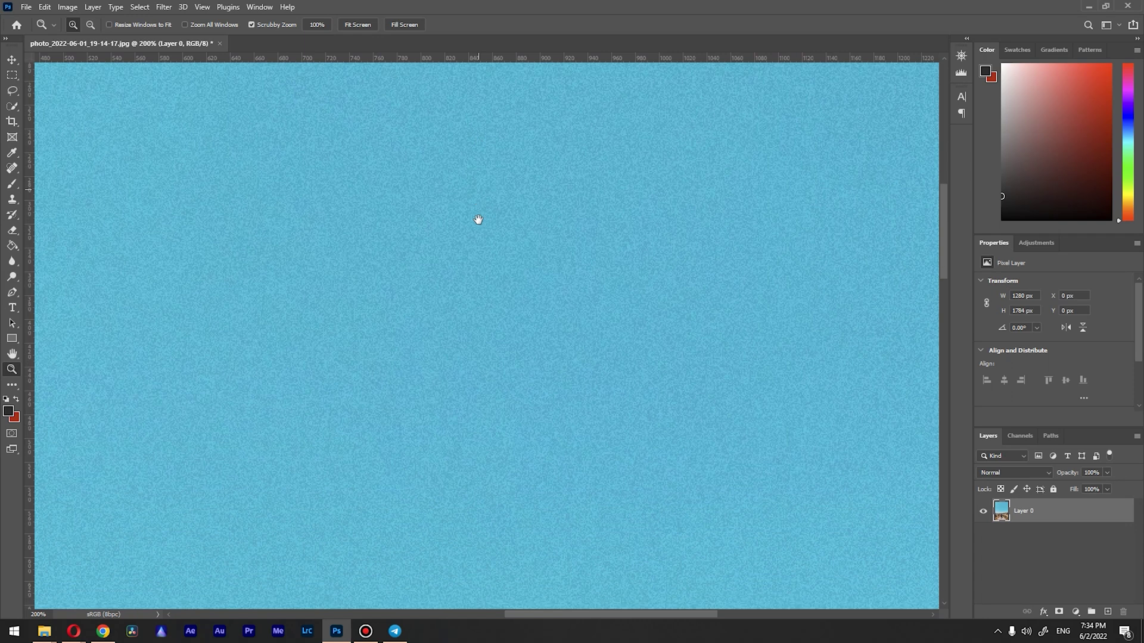
{"action": "right_click", "coordinate": [442, 258]}
{"action": "left_click", "coordinate": [461, 266]}
{"action": "right_click", "coordinate": [521, 287]}
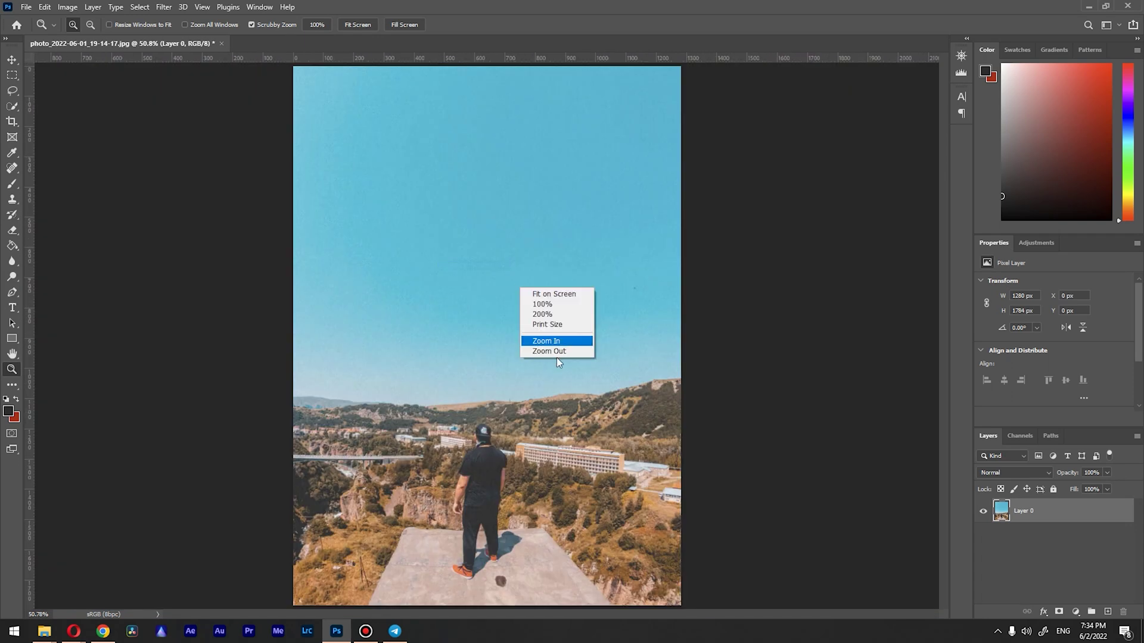
{"action": "left_click", "coordinate": [557, 353]}
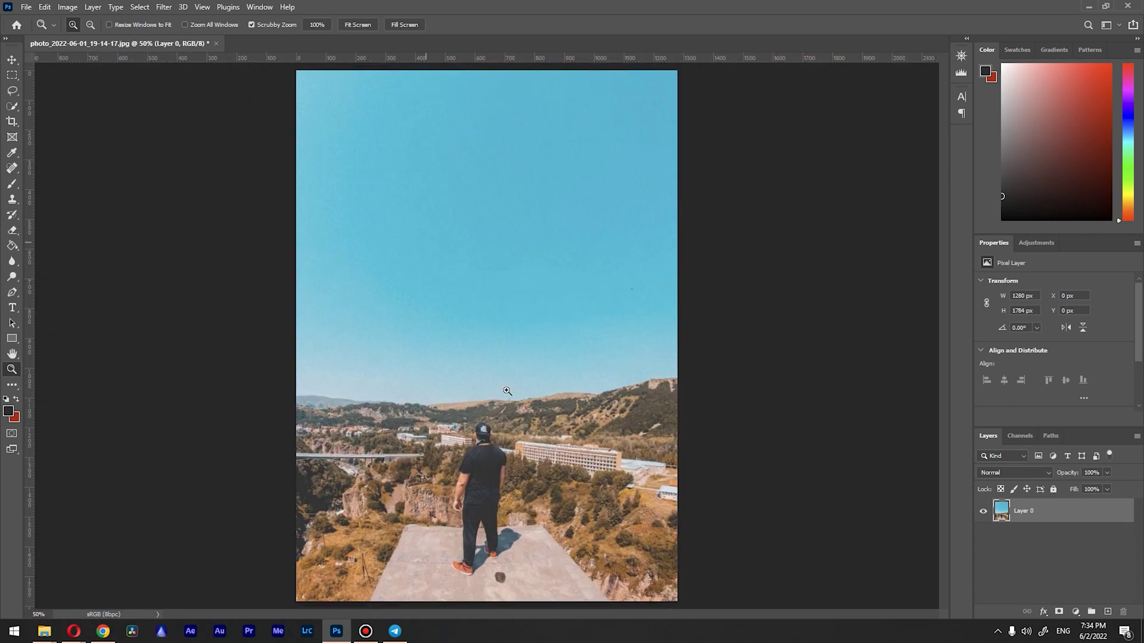